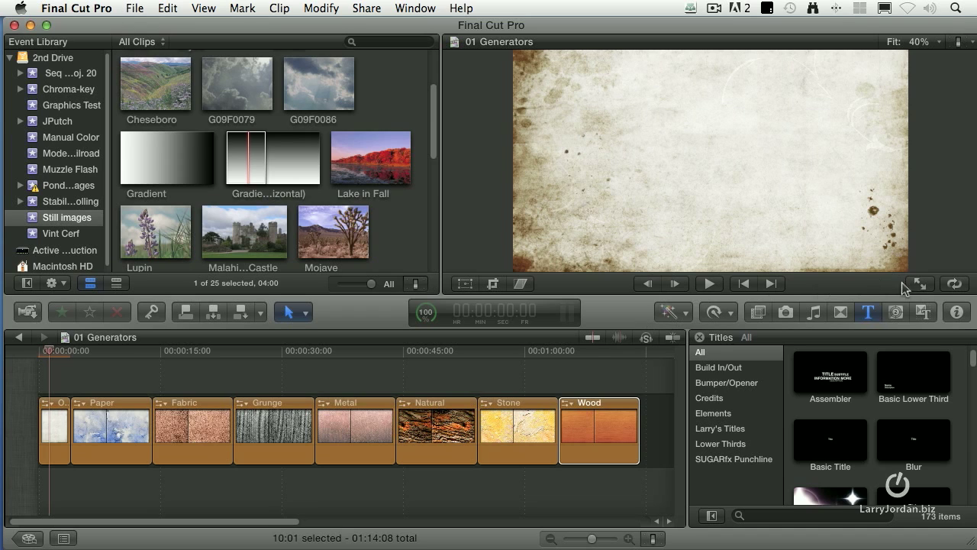
- Skim the Blobs, Gradient and Grey Scale generators, then select the first timeline clip
left_click(896, 312)
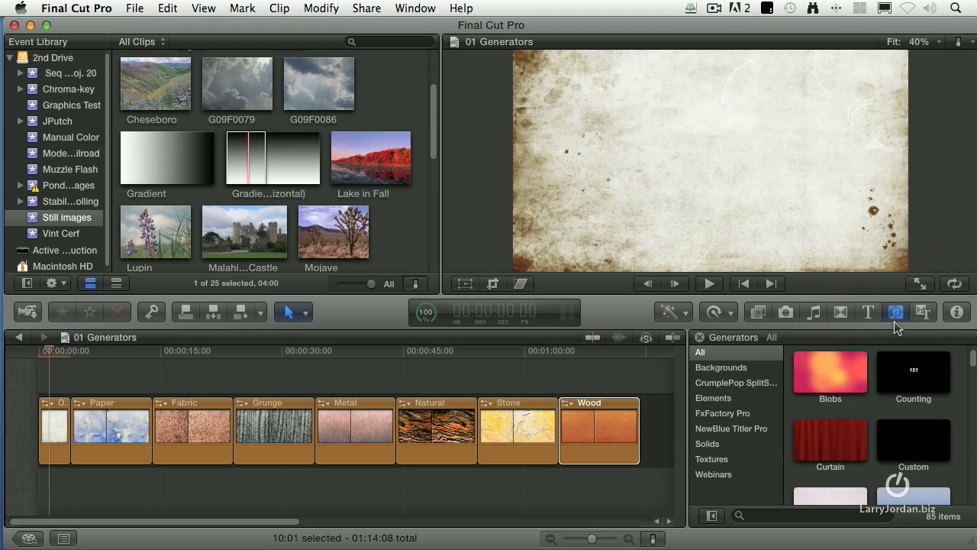
scroll(866, 375, "down", 3)
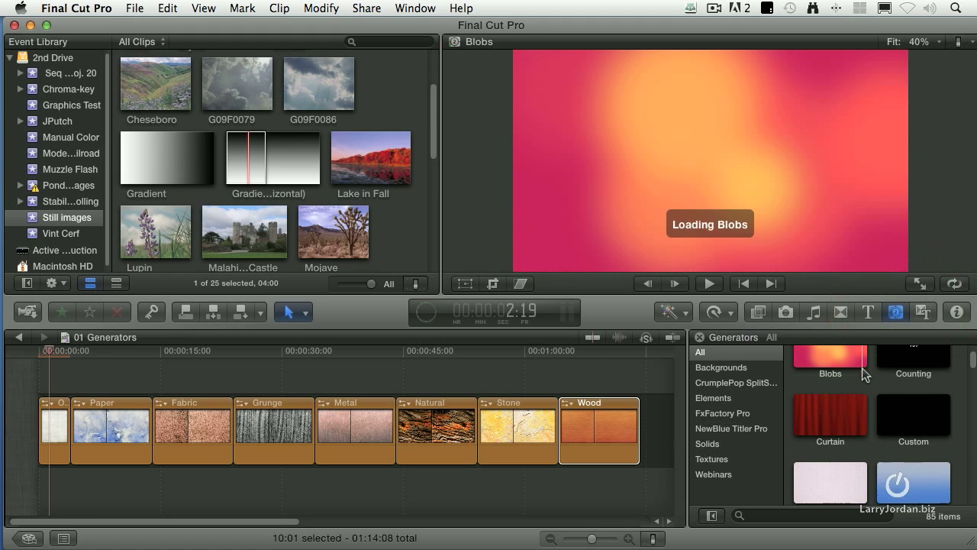
scroll(878, 415, "down", 3)
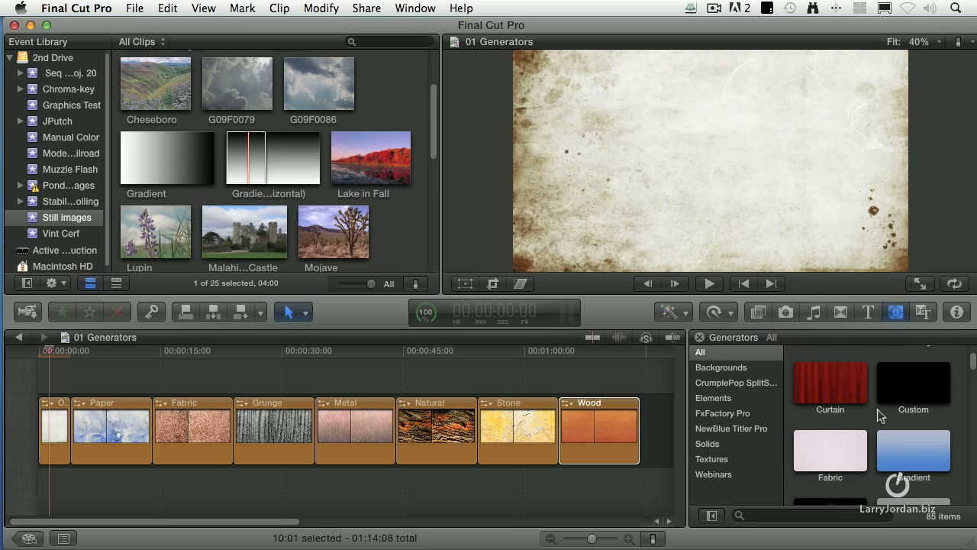
scroll(882, 415, "down", 1)
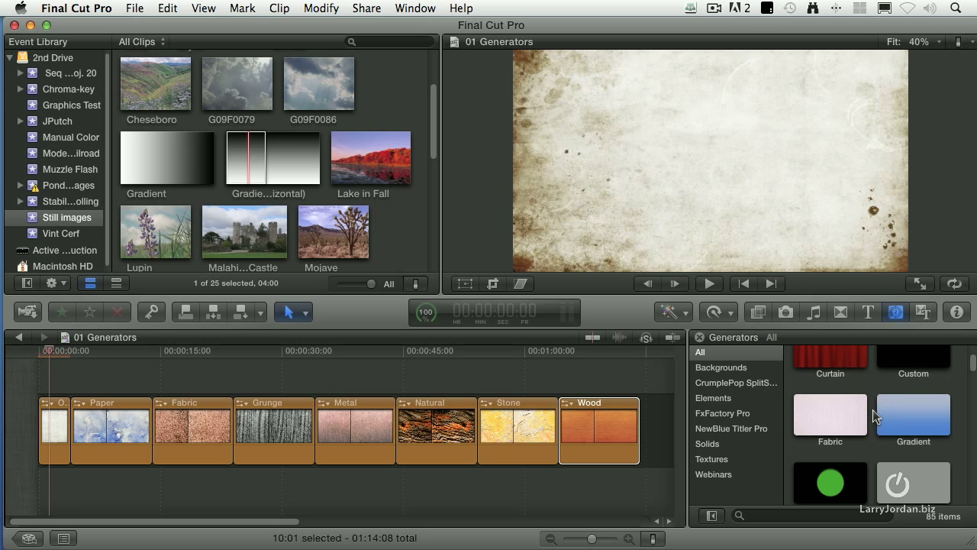
scroll(873, 410, "down", 8)
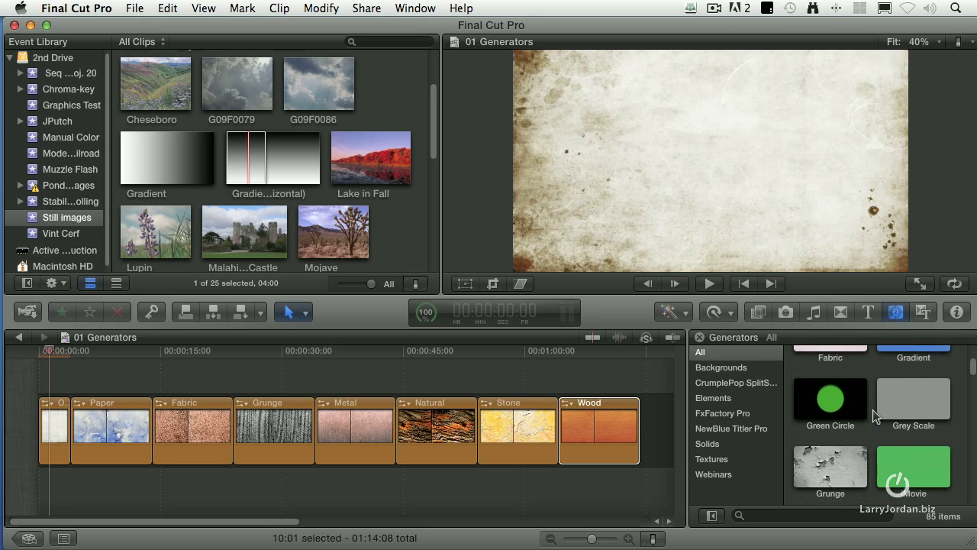
scroll(873, 410, "down", 1)
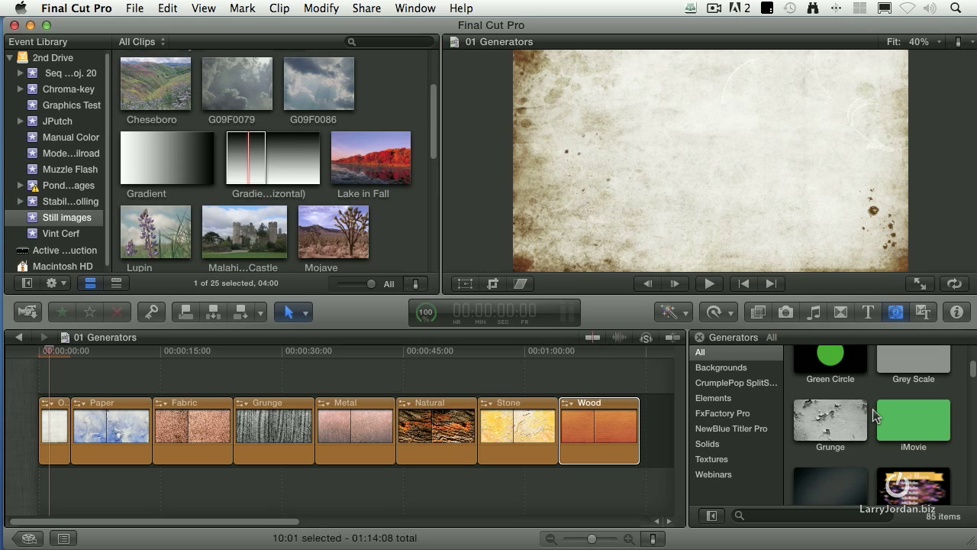
scroll(875, 414, "up", 8)
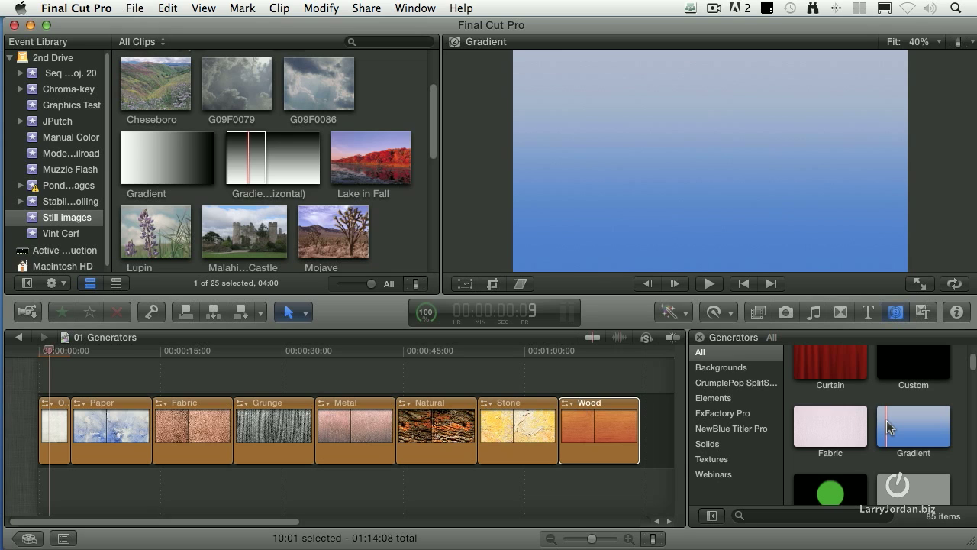
scroll(888, 421, "down", 2)
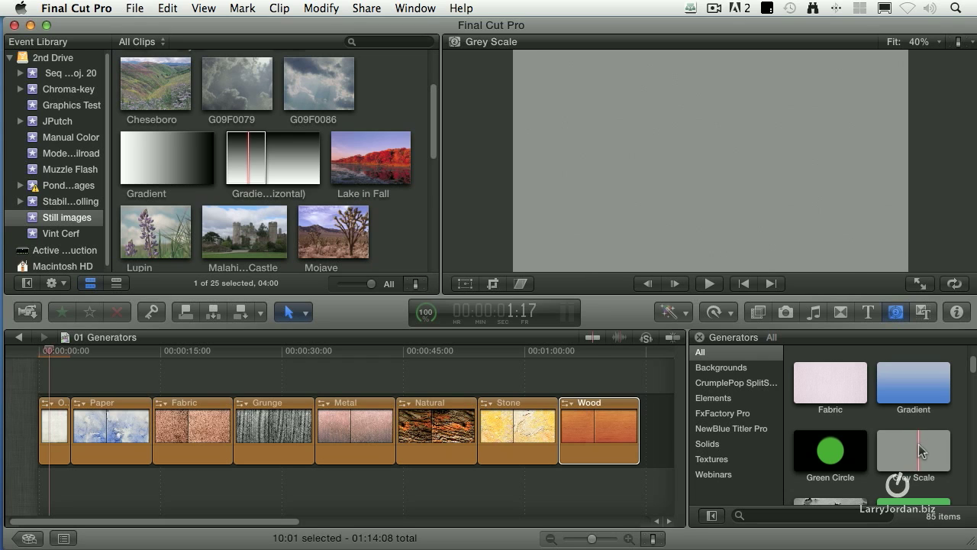
left_click(48, 433)
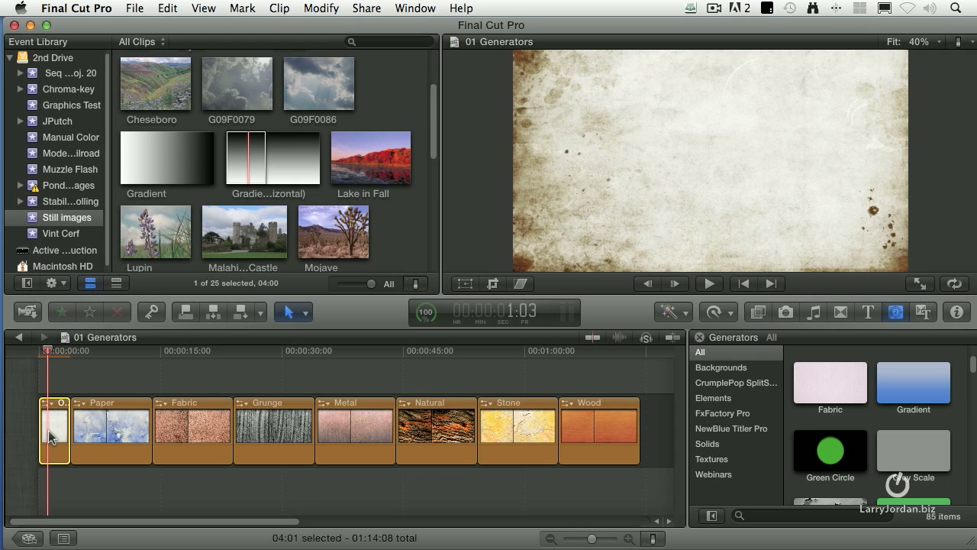
- Zoom the timeline and show the Organic clip's Generator parameters in the Inspector
key("super+equal")
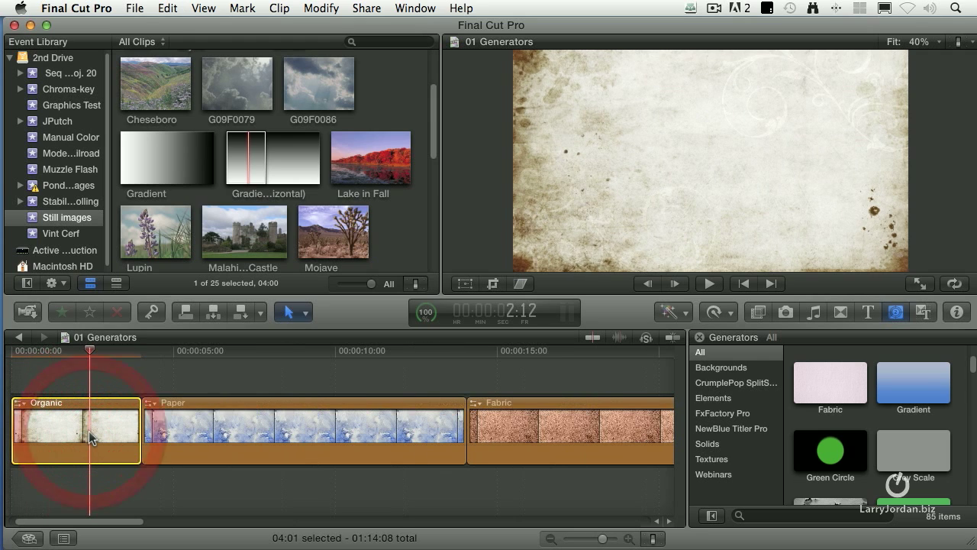
left_click(77, 443)
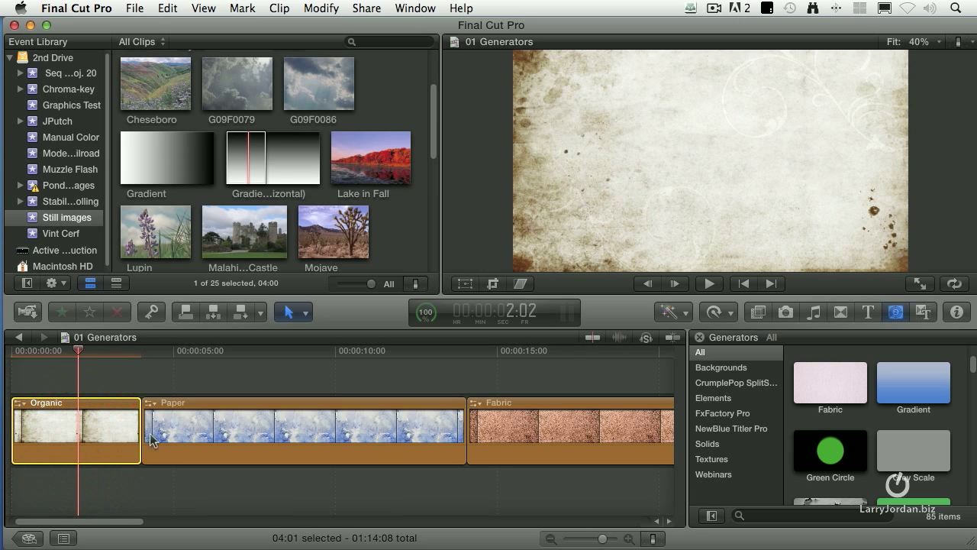
left_click(958, 313)
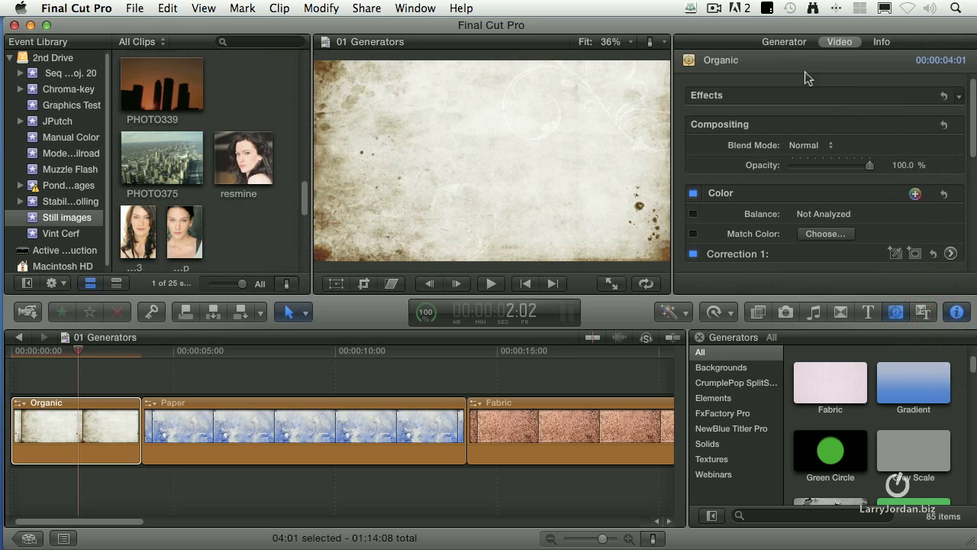
left_click(782, 42)
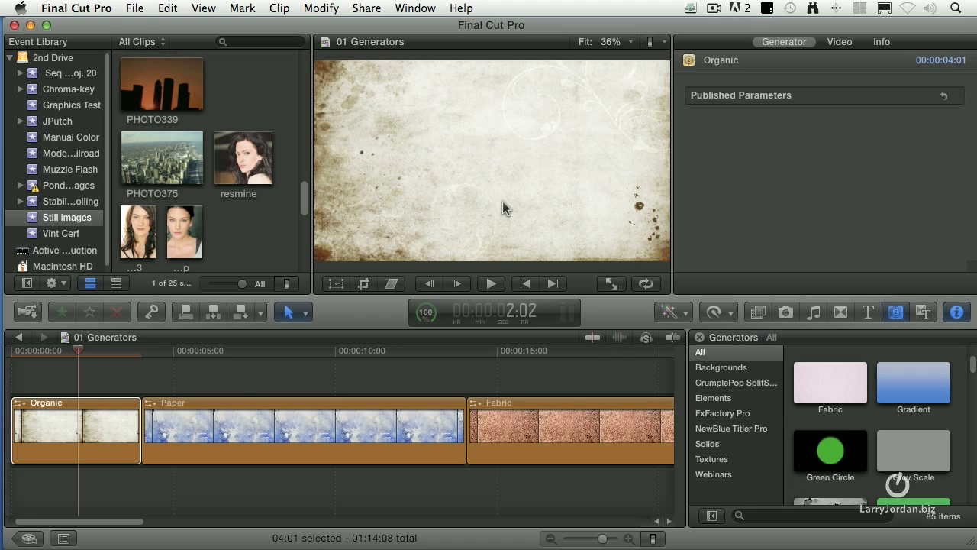
- Select the Paper clip and try its Paper 1 and Cardboard types
left_click(283, 354)
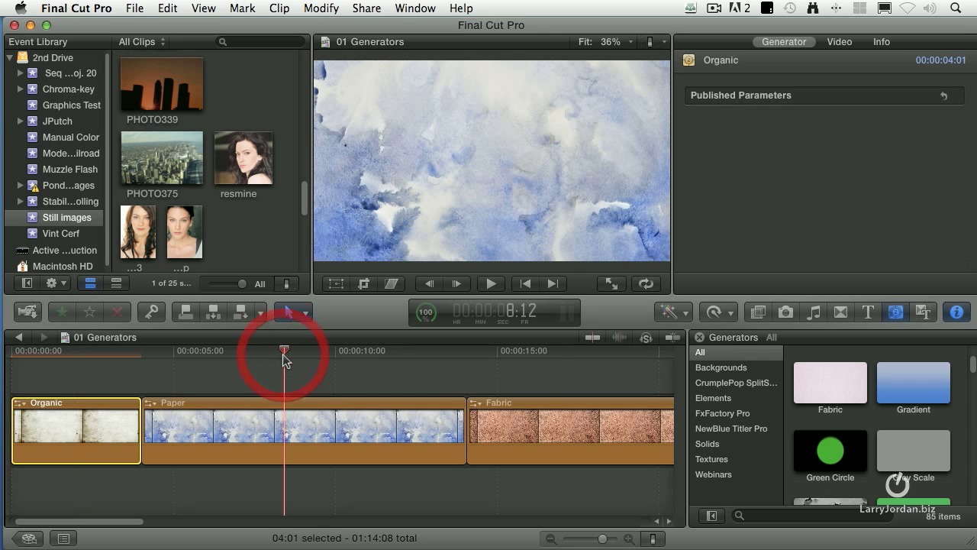
left_click(352, 408)
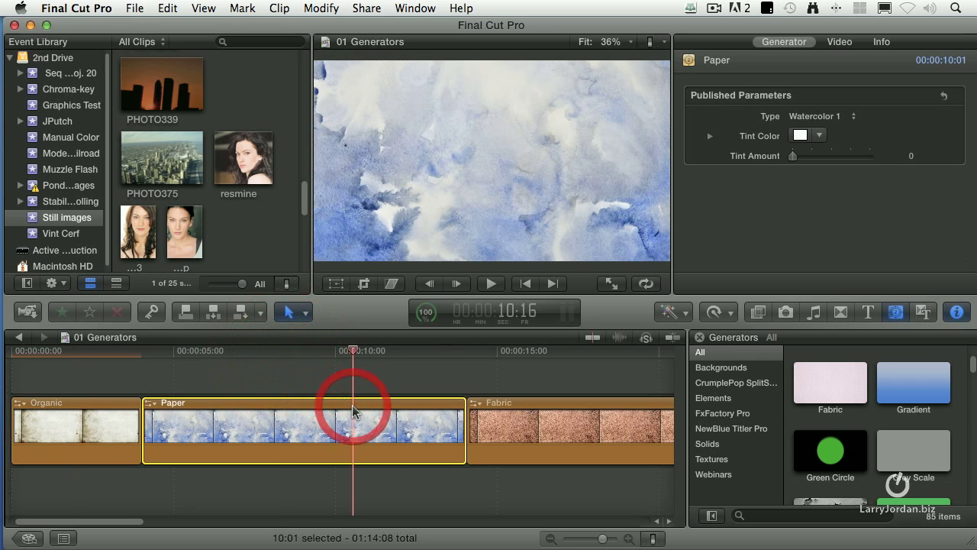
left_click(838, 126)
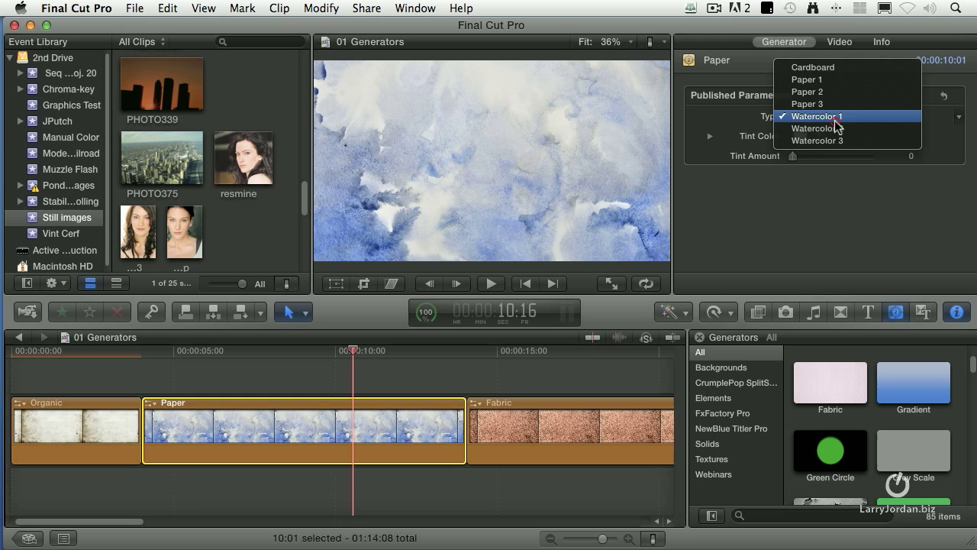
left_click(830, 80)
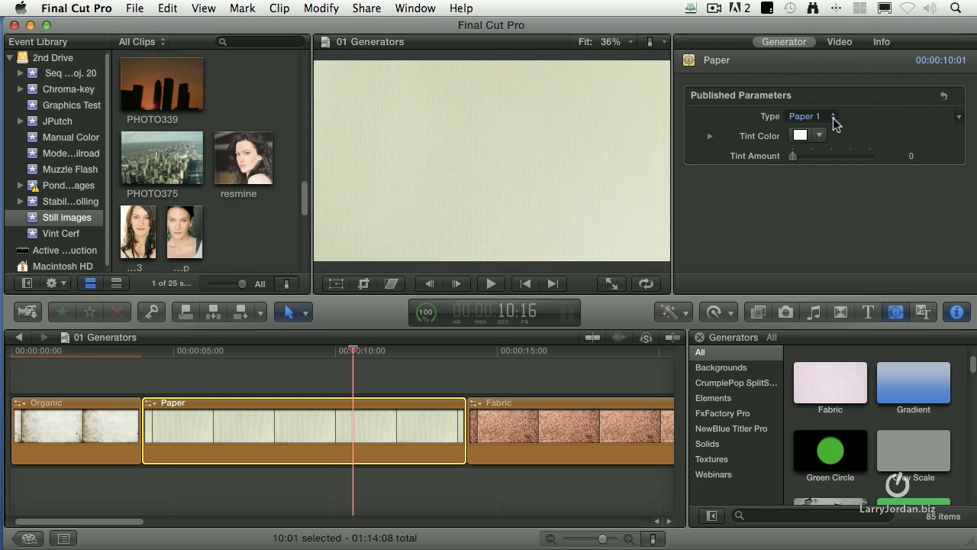
left_click(836, 123)
left_click(833, 104)
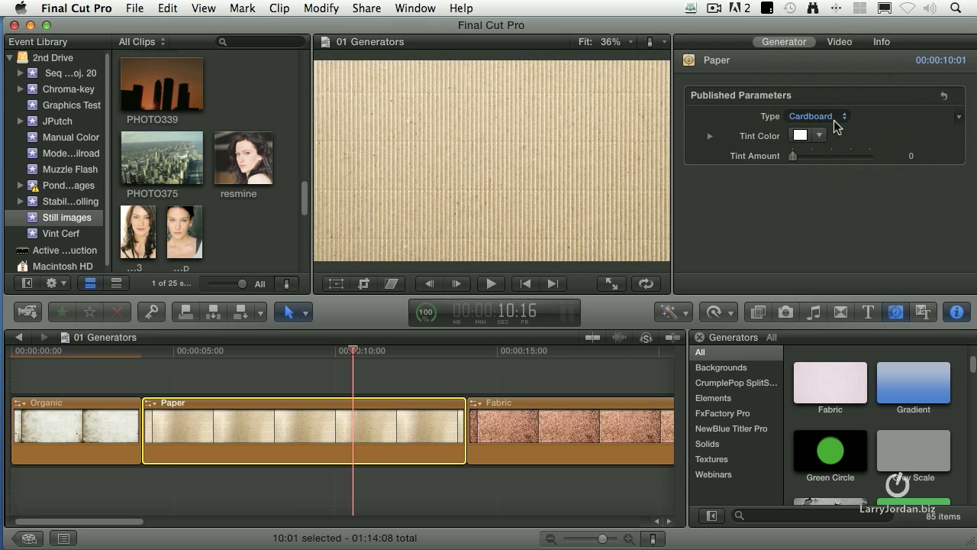
- Try Paper 2 and Watercolor 1, then settle on the Watercolor 2 Paper type
left_click(838, 116)
left_click(834, 144)
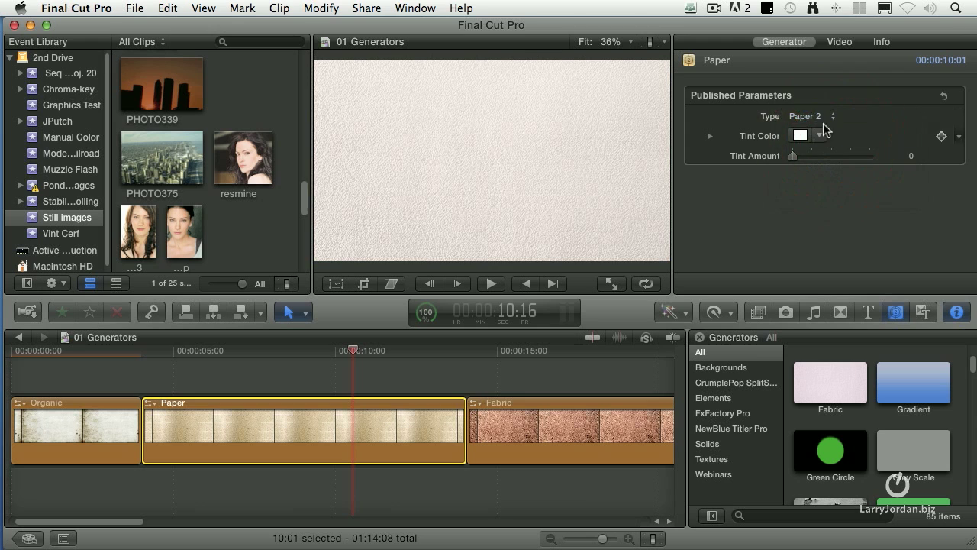
left_click(818, 117)
left_click(821, 140)
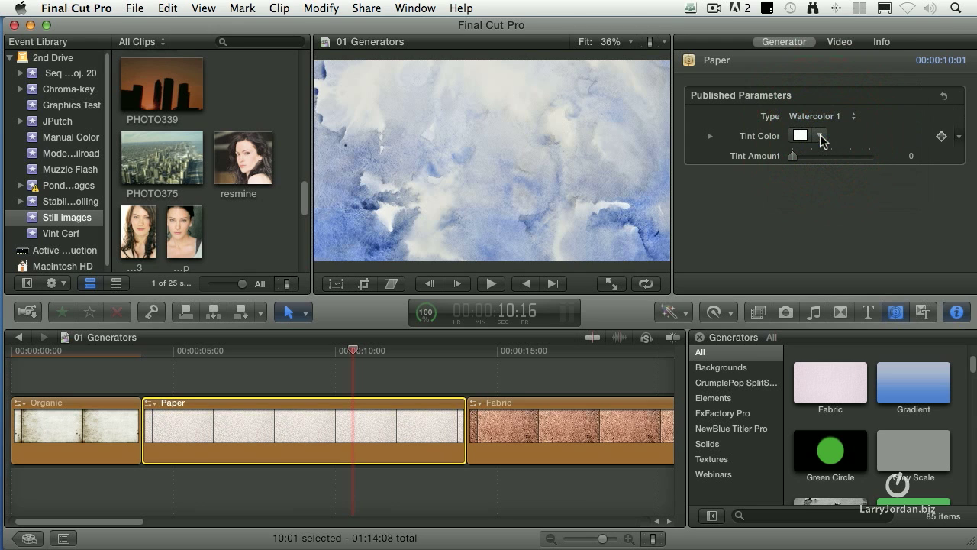
left_click(819, 118)
left_click(819, 130)
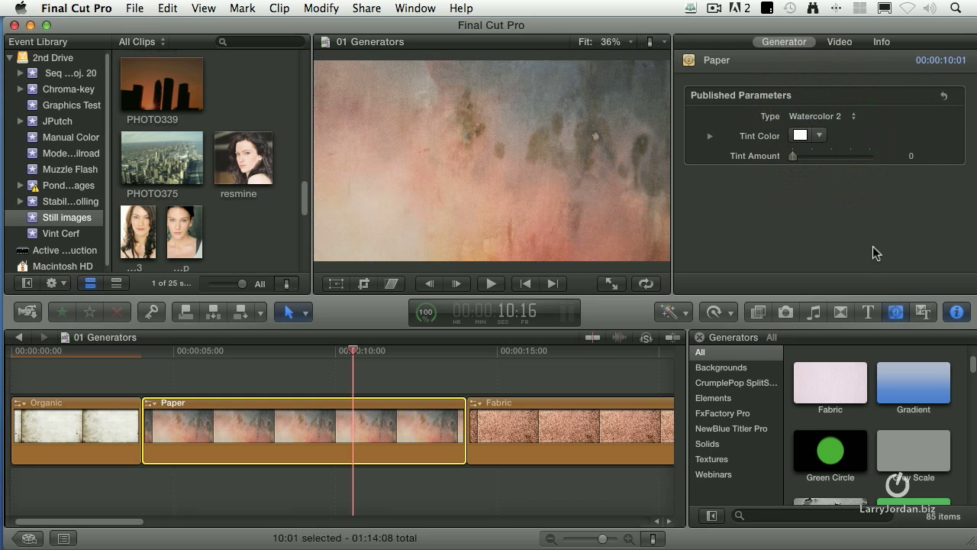
left_click(405, 430)
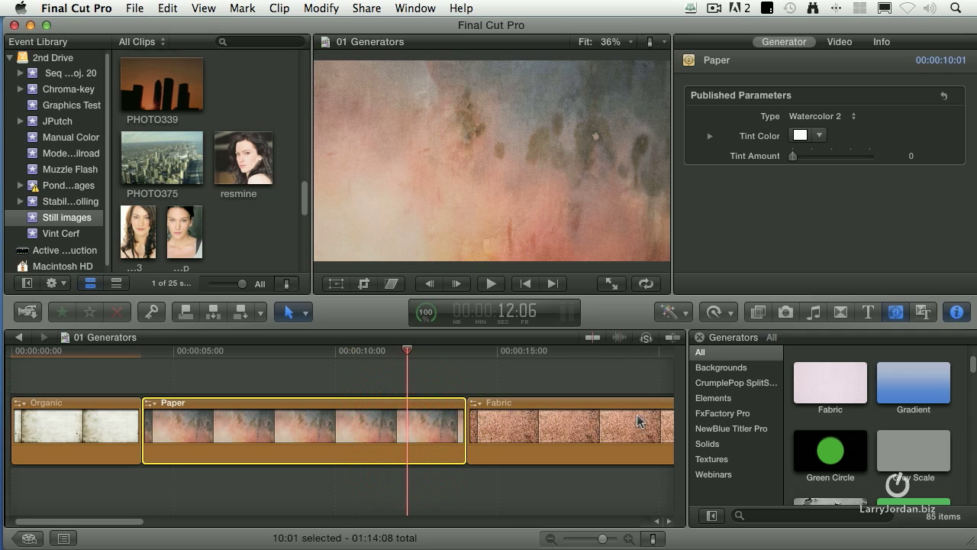
- Drag the Gaussian effect from the Blur category onto the Paper clip
left_click(758, 311)
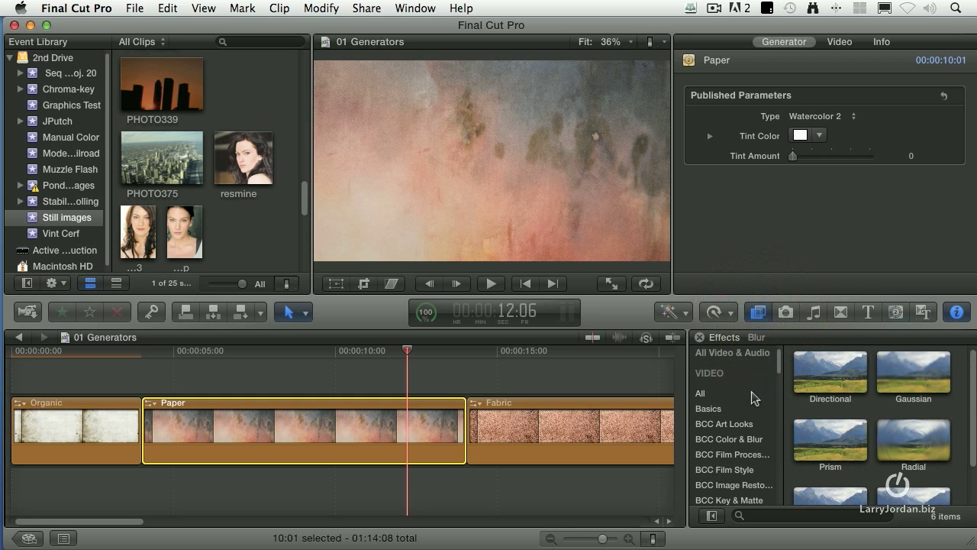
scroll(731, 432, "down", 5)
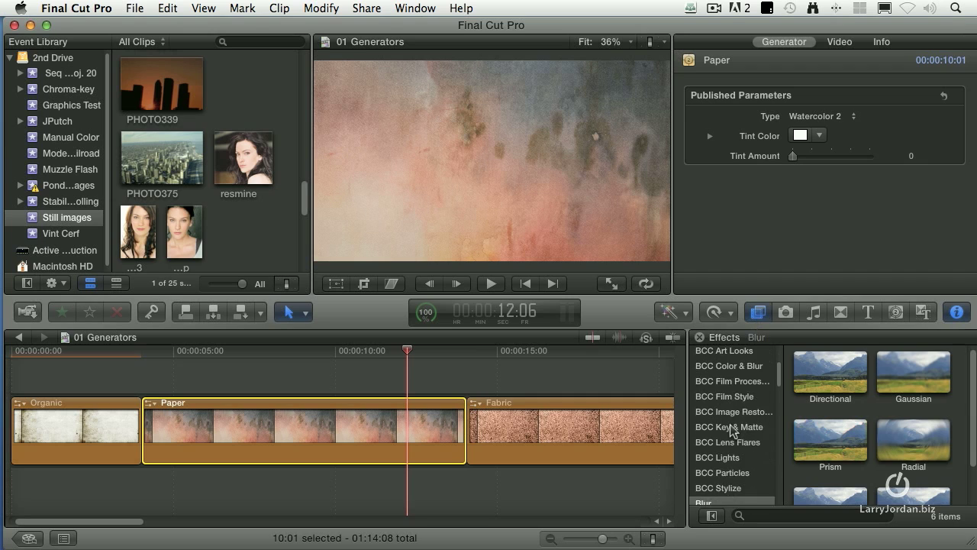
left_click(709, 458)
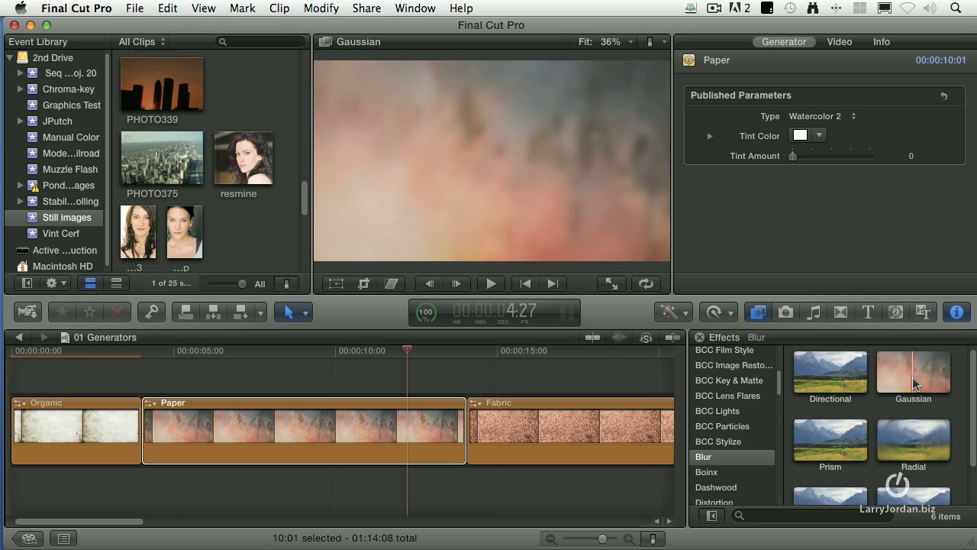
left_click_drag(914, 384, 382, 417)
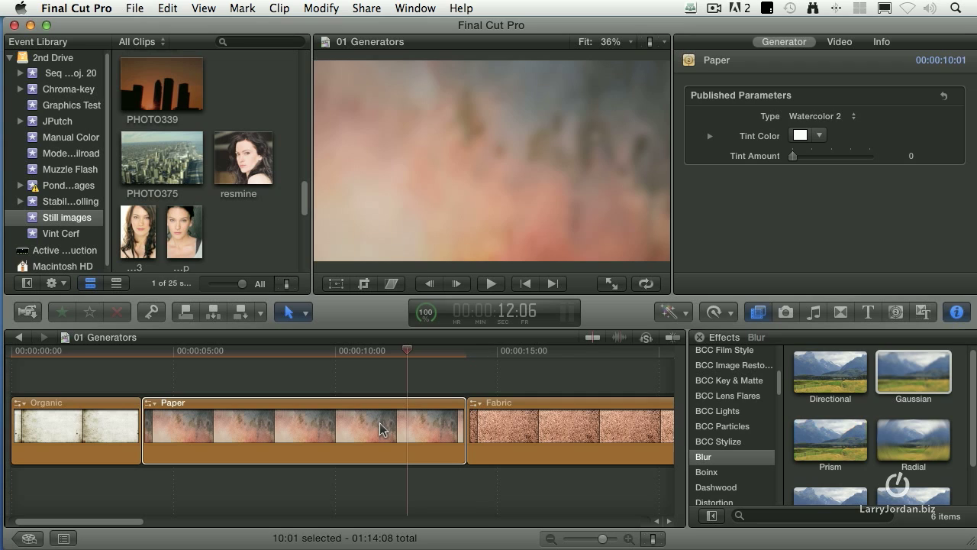
- Lower the Paper clip's Gaussian blur amount to about 9
left_click(380, 424)
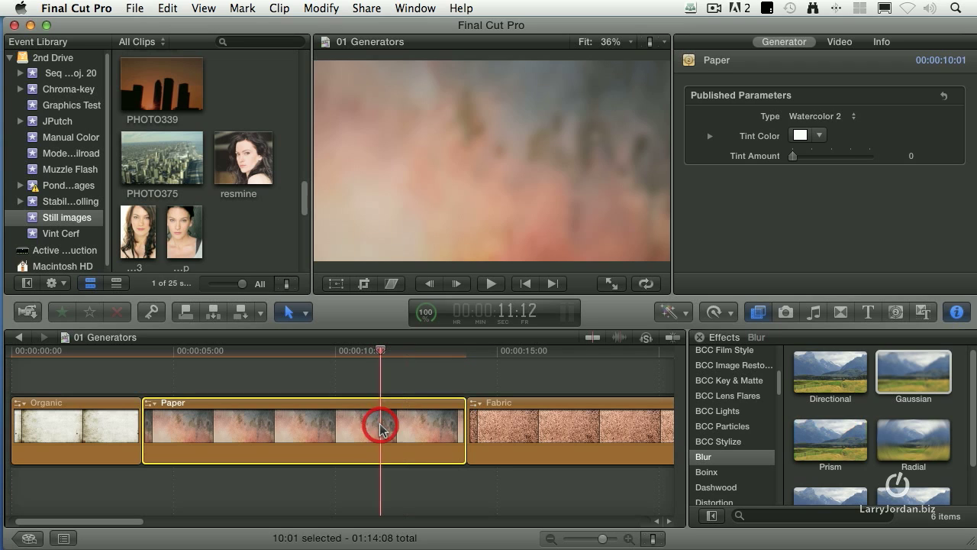
left_click(840, 42)
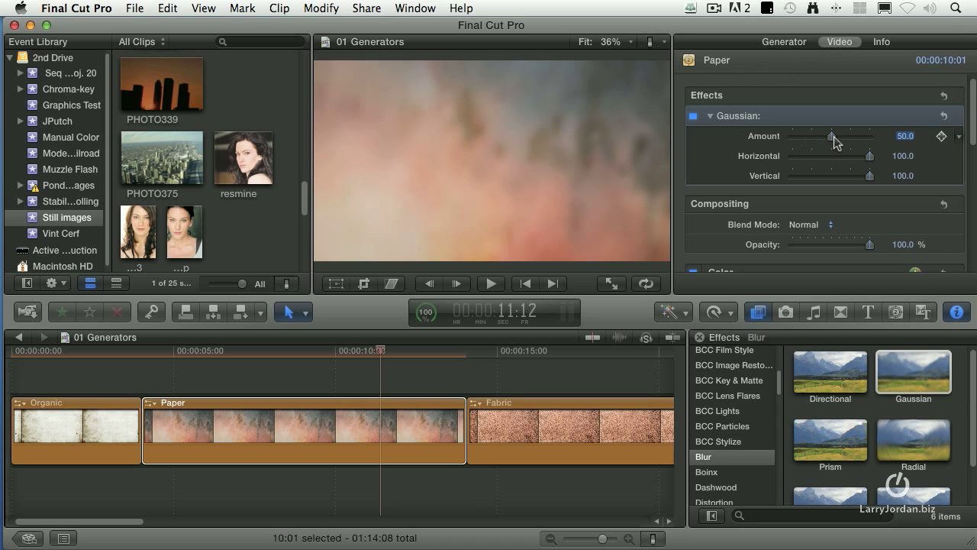
mouse_move(832, 136)
left_mouse_down()
mouse_move(802, 137)
mouse_move(878, 139)
mouse_move(792, 138)
mouse_move(831, 139)
left_mouse_up()
- In the Color Board's Exposure tab, pull the Paper clip's midtones down slightly
scroll(698, 160, "down", 5)
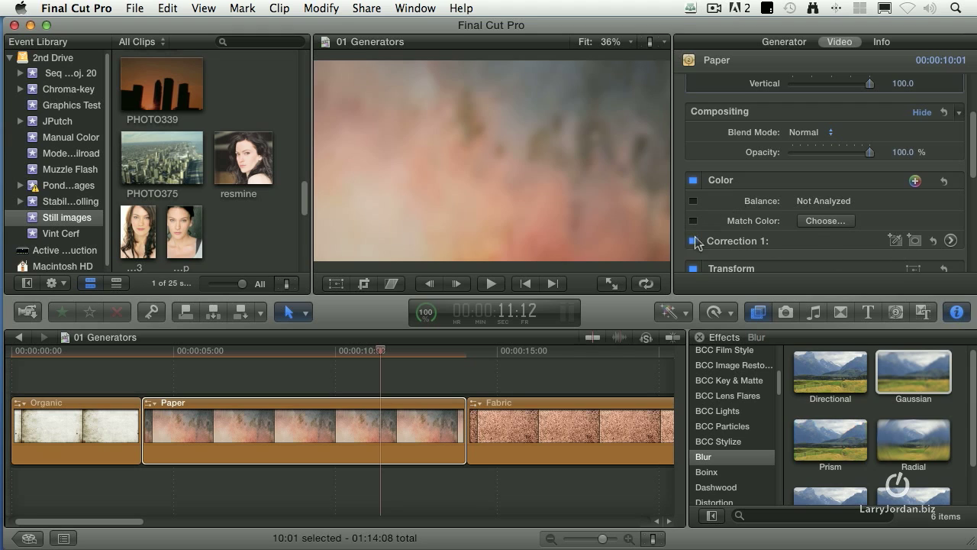
left_click(950, 240)
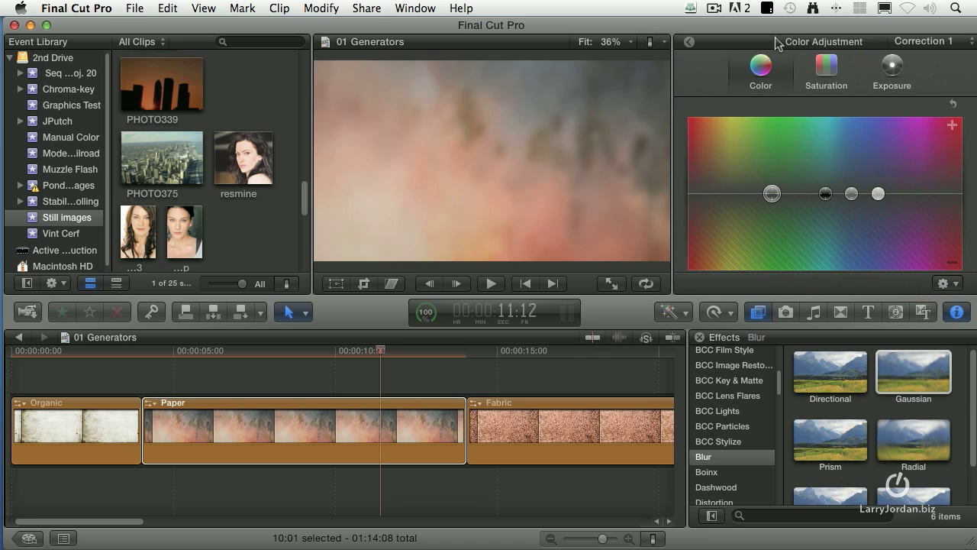
left_click(892, 68)
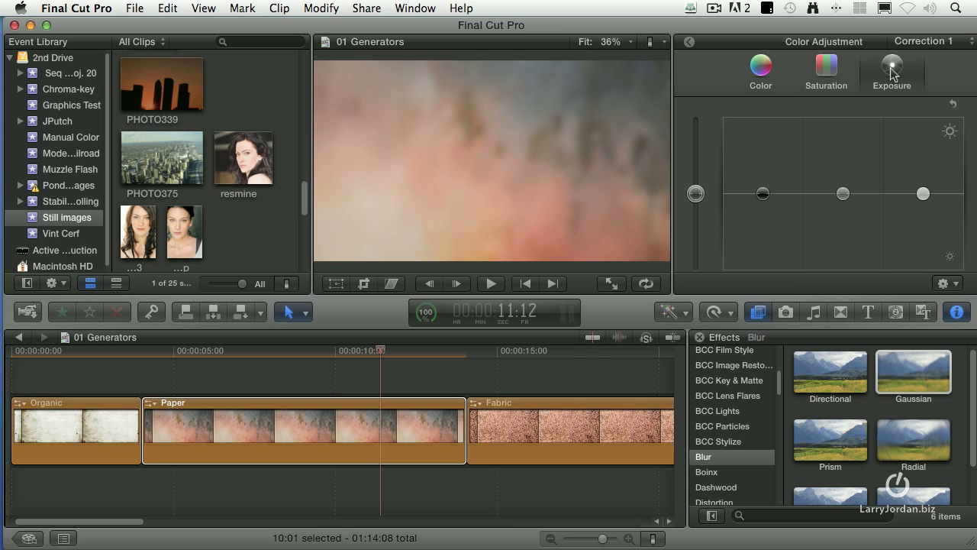
left_click(843, 194)
left_click(845, 196)
left_click_drag(844, 196, 842, 248)
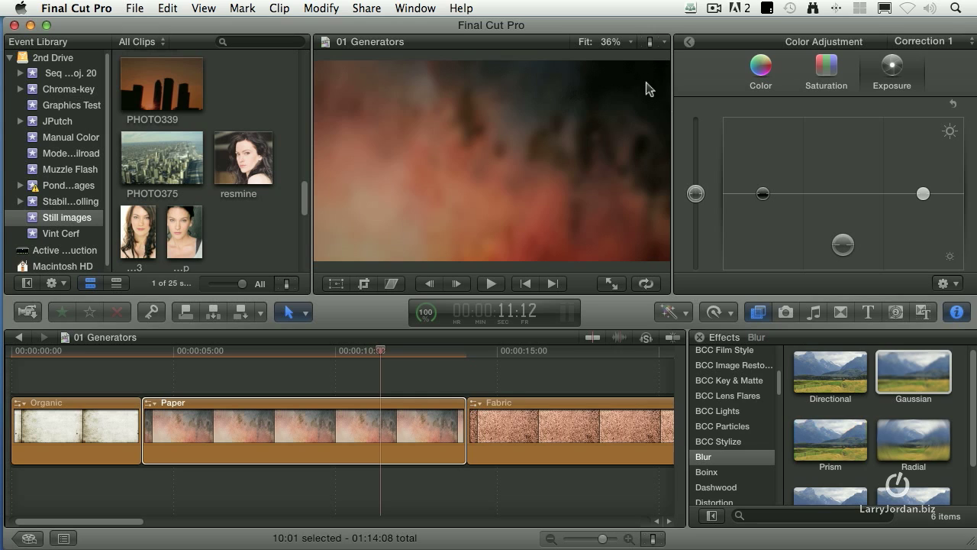
left_click_drag(848, 249, 852, 209)
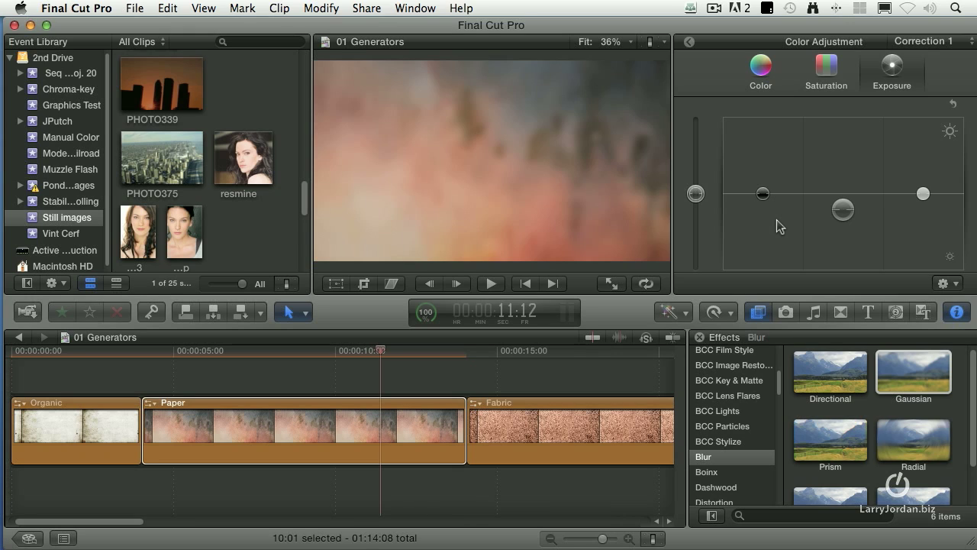
- Copy the Paper clip from the Edit menu, then deselect it
left_click(328, 449)
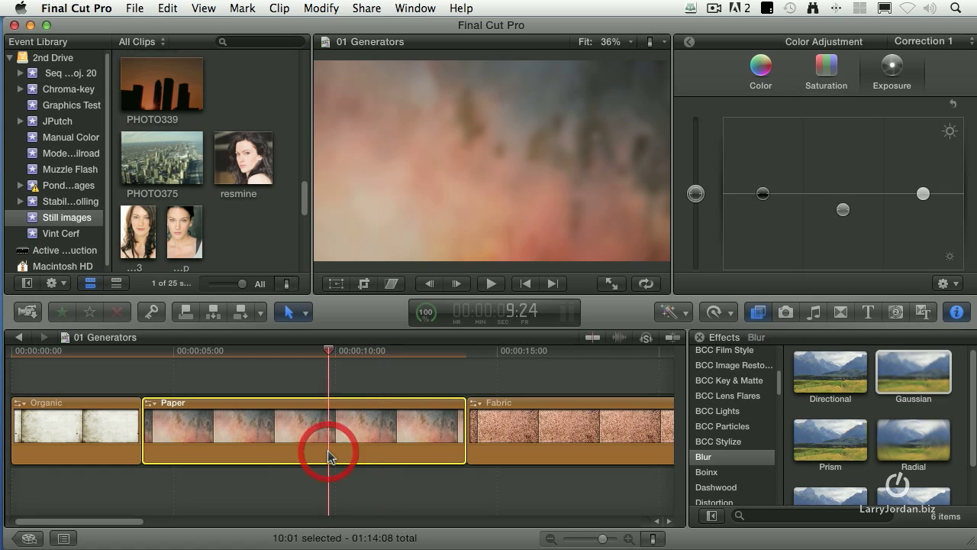
left_click(167, 8)
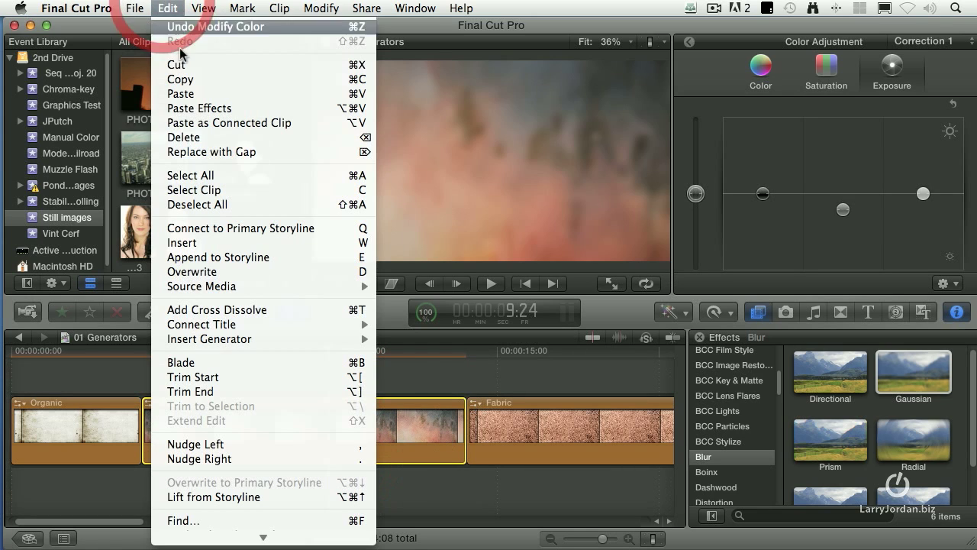
left_click(192, 77)
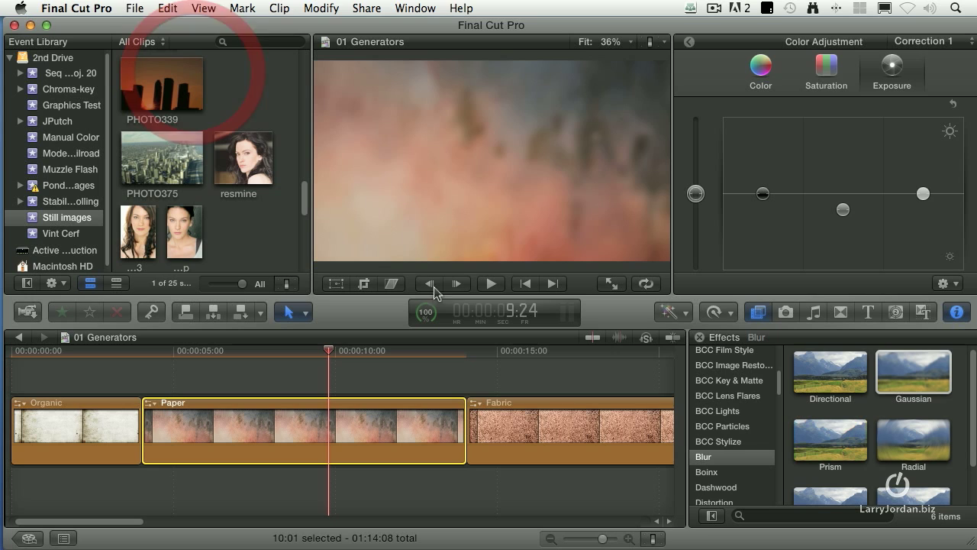
left_click(523, 371)
- Fit the timeline, select the Fabric clip, and preview its Linen 2 and Shetland Wool types
key("shift+z")
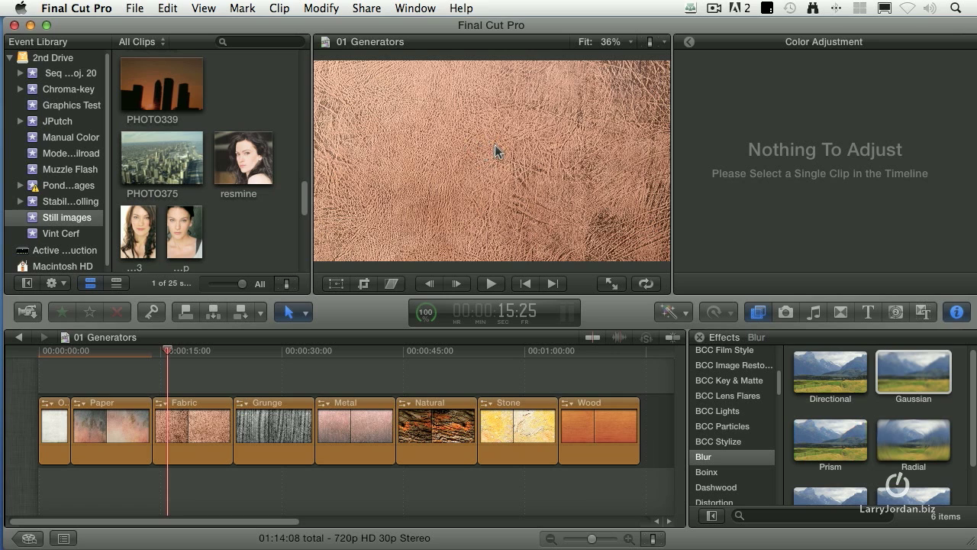
left_click(208, 424)
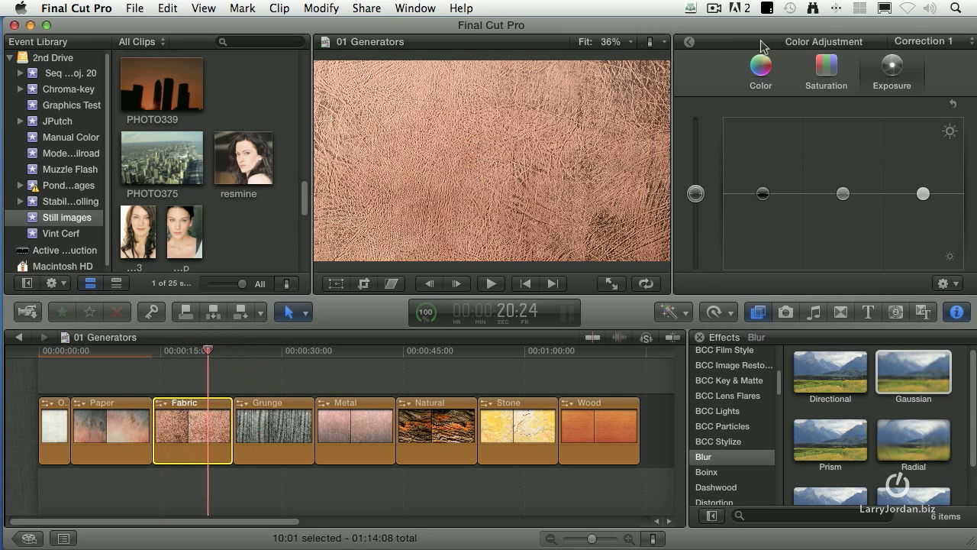
left_click(691, 42)
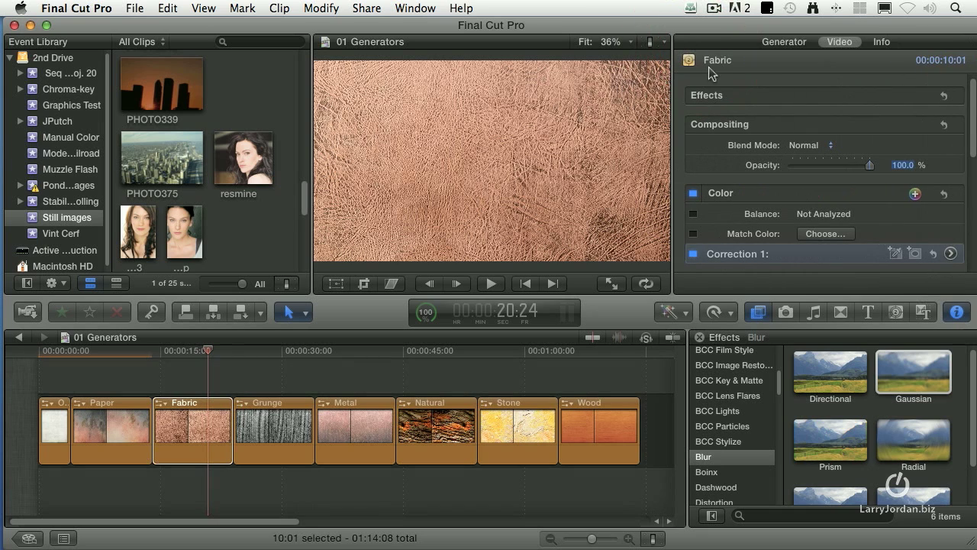
left_click(785, 42)
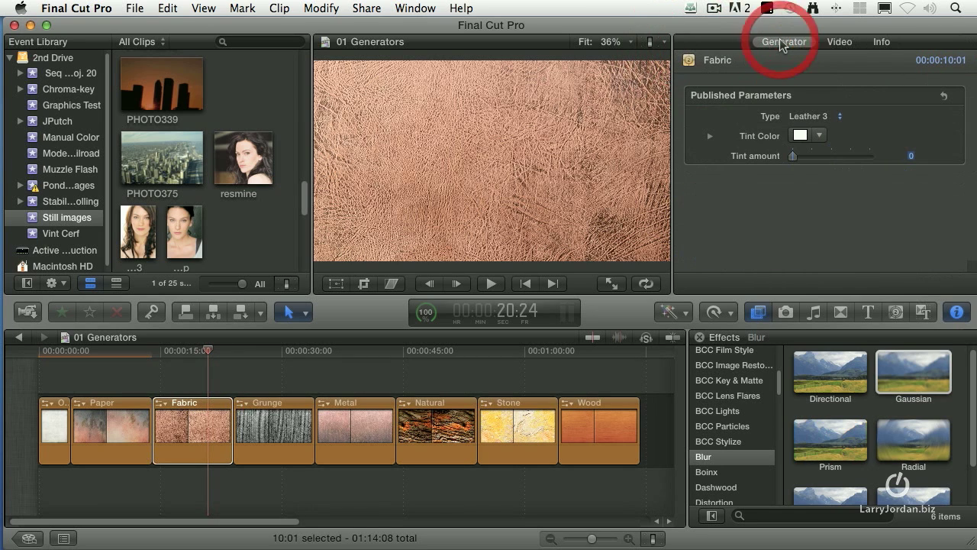
left_click(836, 118)
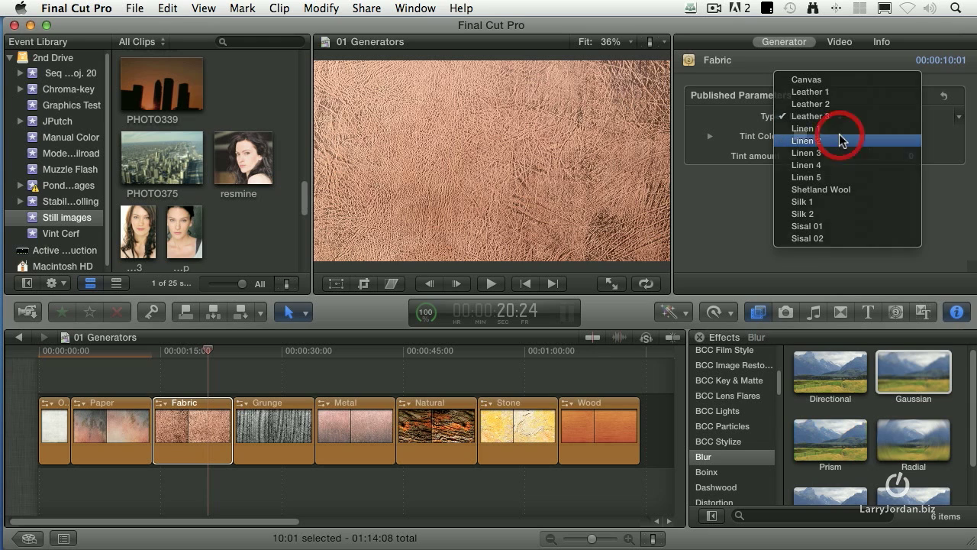
left_click(839, 140)
left_click(831, 116)
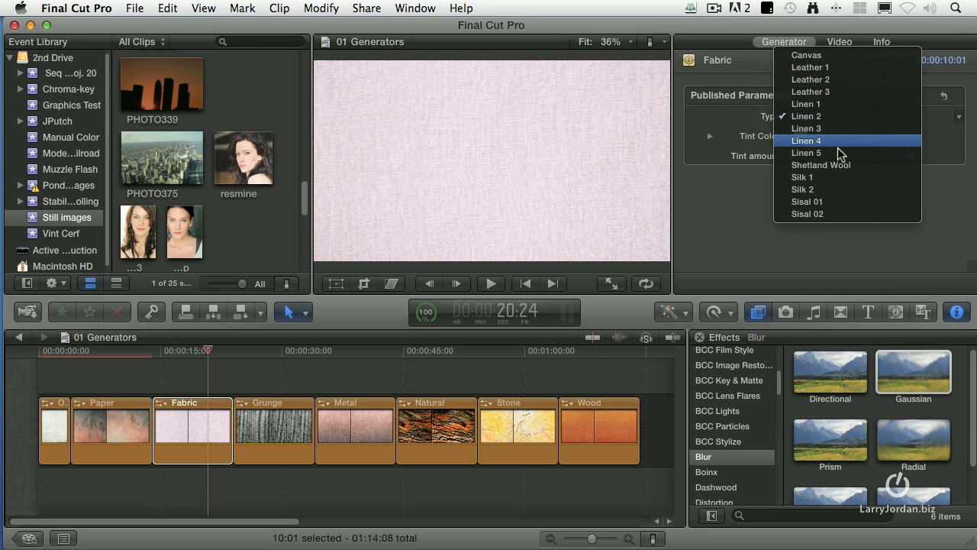
left_click(867, 167)
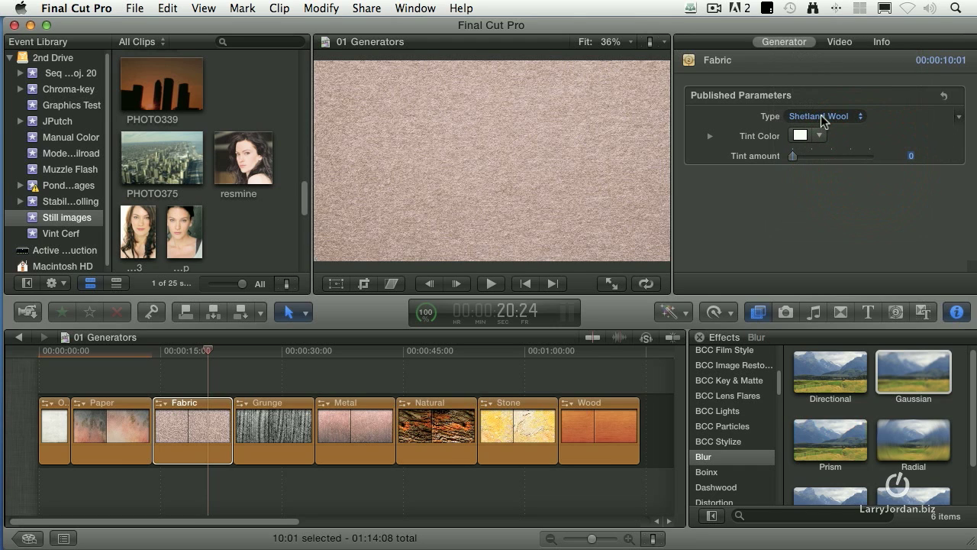
- Try Silk 1 and Sisal 01, then set the Fabric type back to Leather 3
left_click(824, 117)
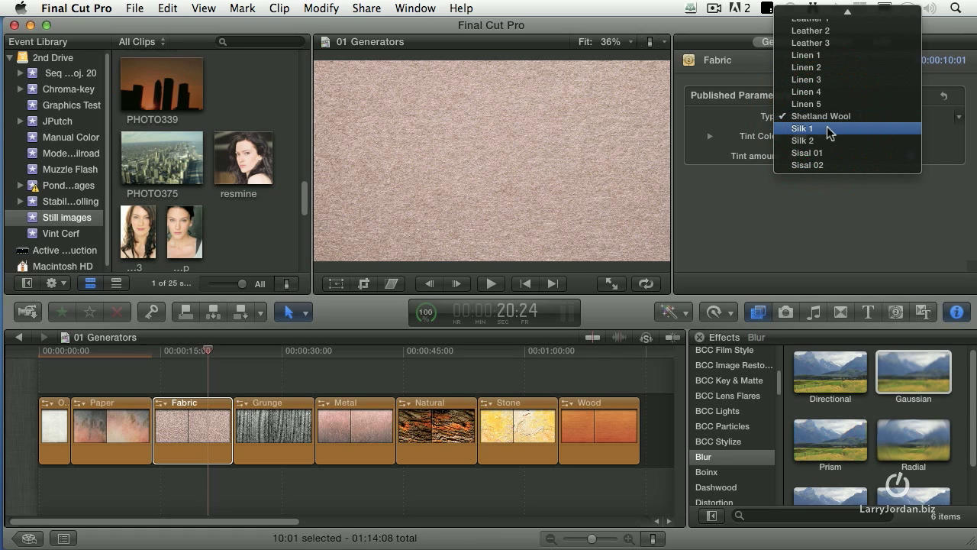
left_click(827, 127)
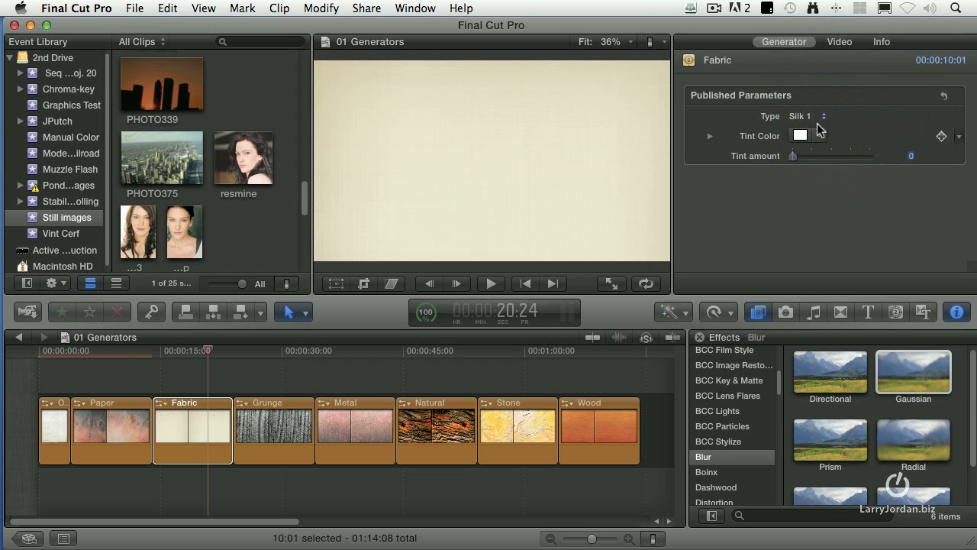
left_click(817, 120)
left_click(816, 139)
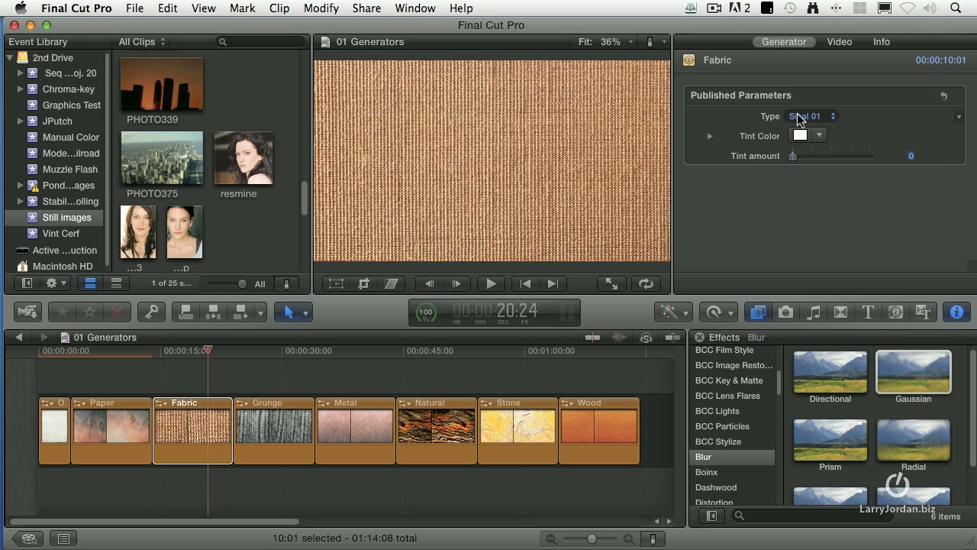
left_click(799, 116)
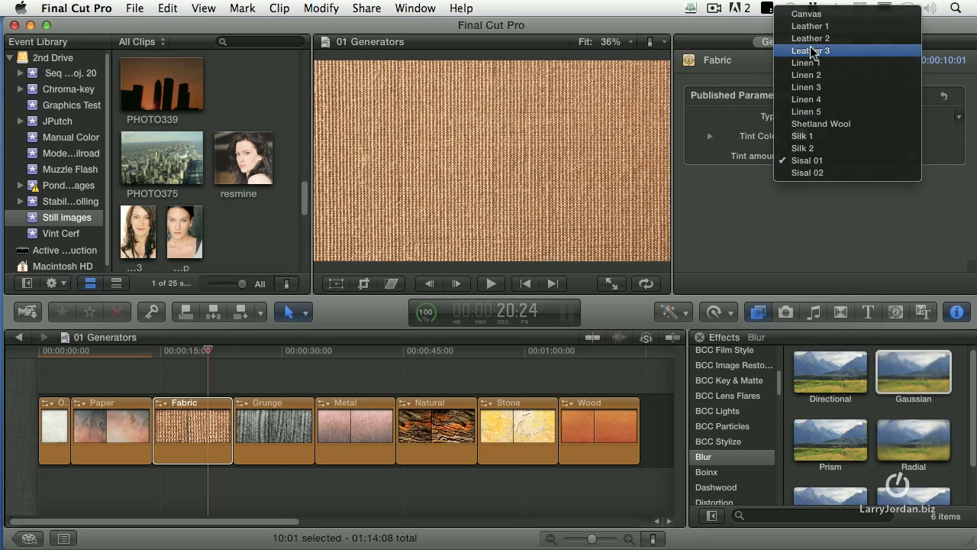
left_click(812, 48)
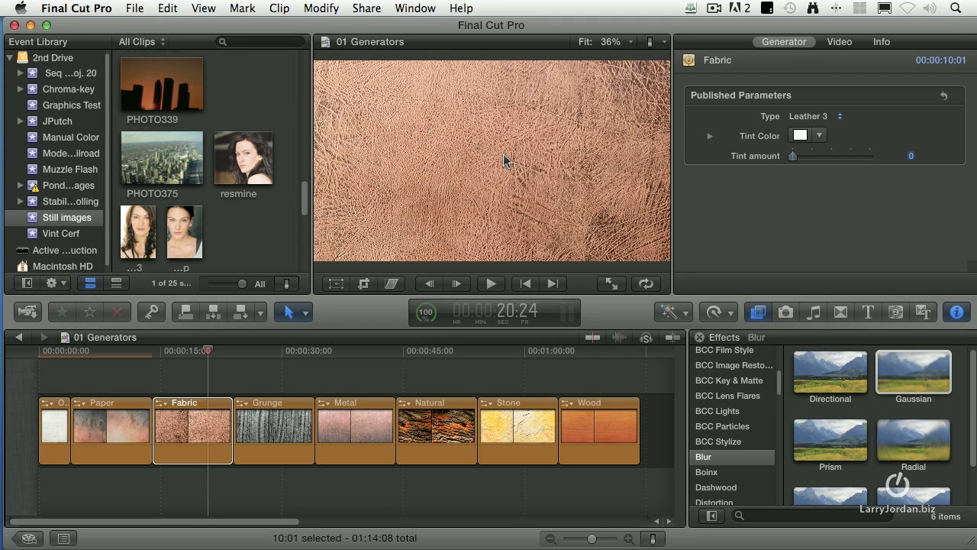
- Apply the Directional blur to the Fabric clip and tune its strength with the viewer handle
left_click(888, 379)
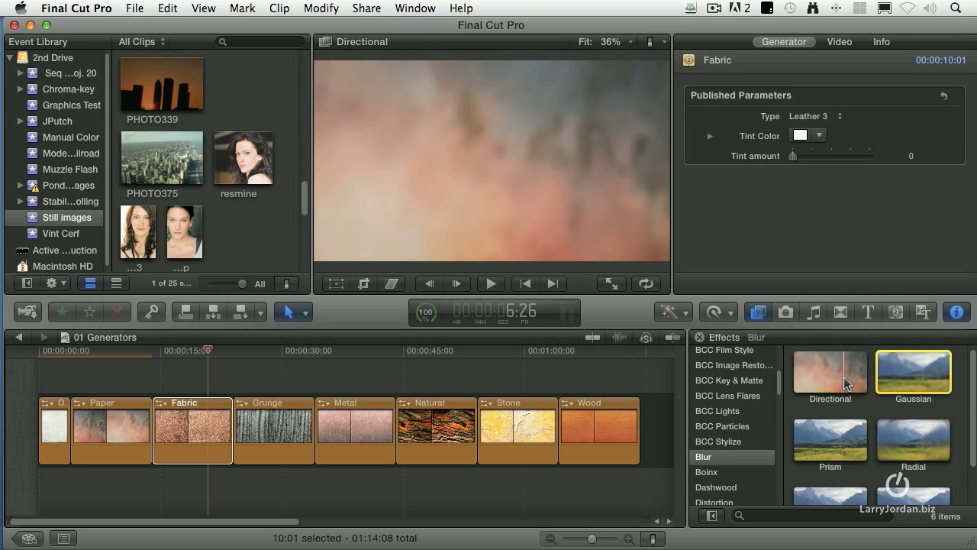
left_click_drag(845, 379, 192, 444)
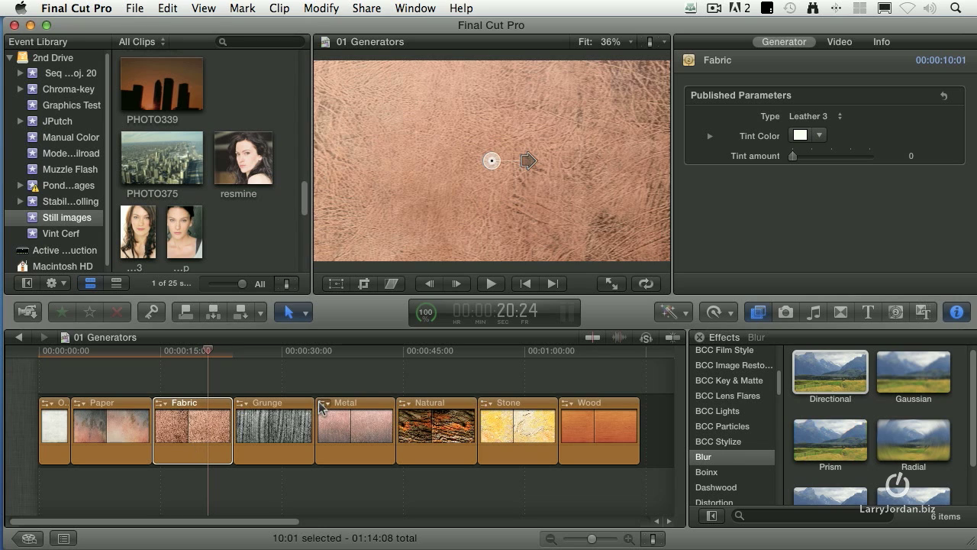
left_click_drag(529, 161, 577, 163)
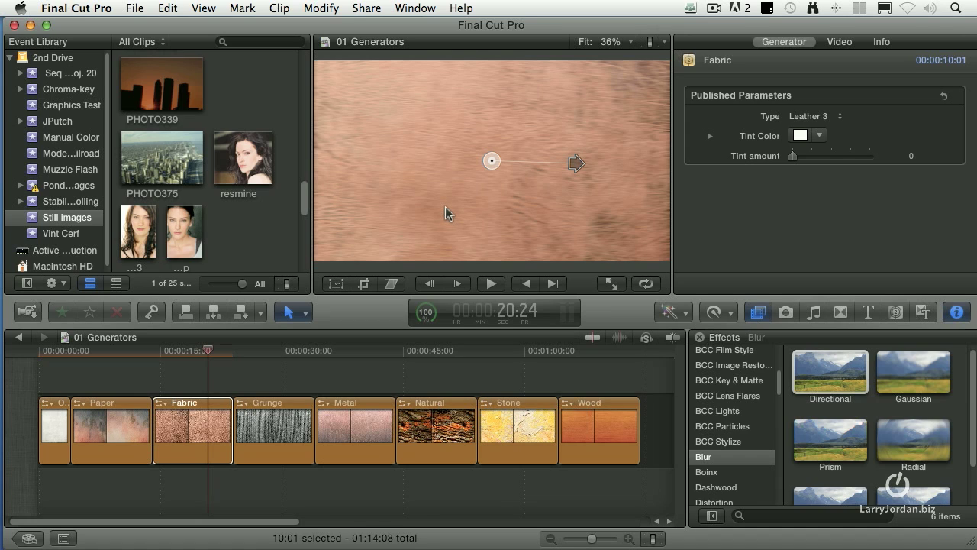
mouse_move(578, 164)
left_mouse_down()
mouse_move(516, 164)
mouse_move(615, 165)
mouse_move(569, 164)
mouse_move(593, 76)
mouse_move(600, 124)
mouse_move(585, 230)
mouse_move(655, 155)
mouse_move(666, 164)
mouse_move(507, 159)
mouse_move(578, 168)
mouse_move(570, 163)
left_mouse_up()
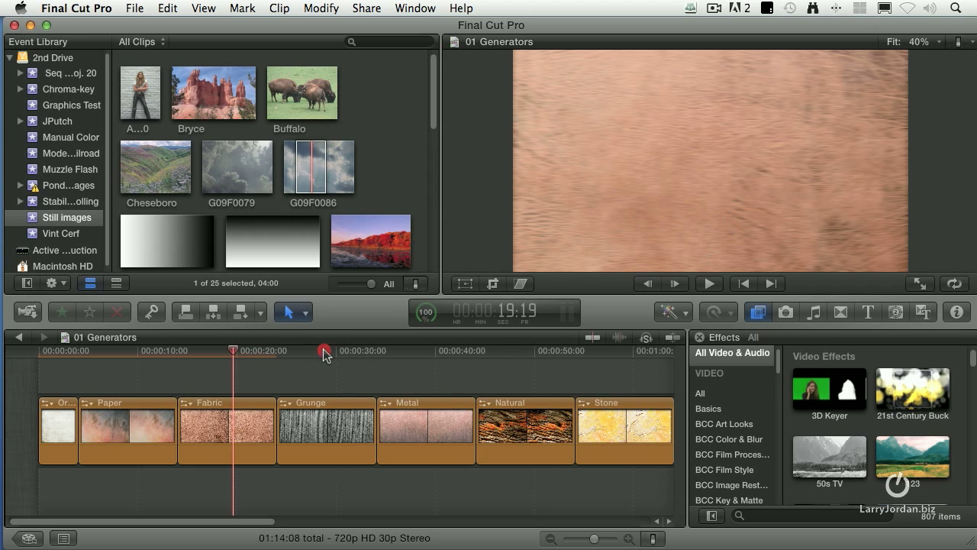
- Select the Grunge clip in the Inspector and try texture 4
left_click(325, 352)
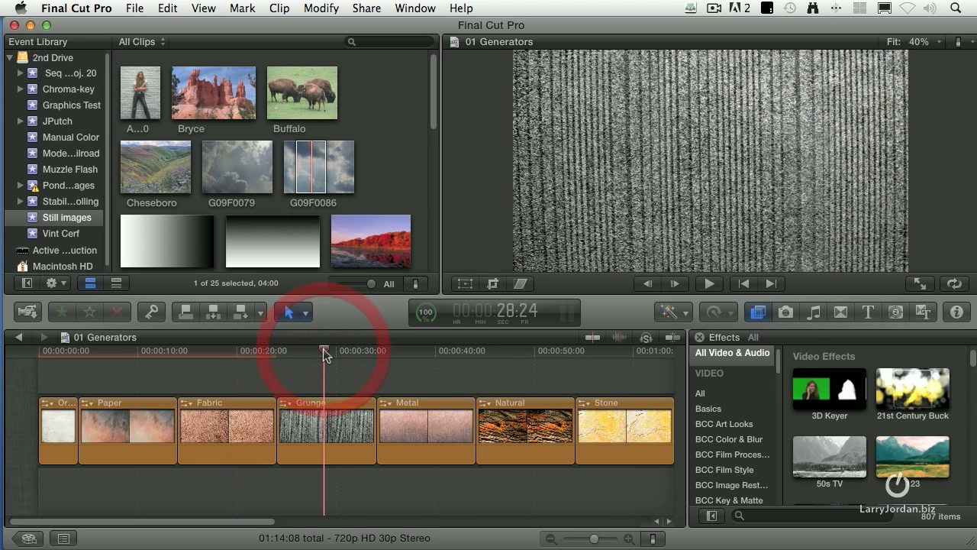
left_click(958, 313)
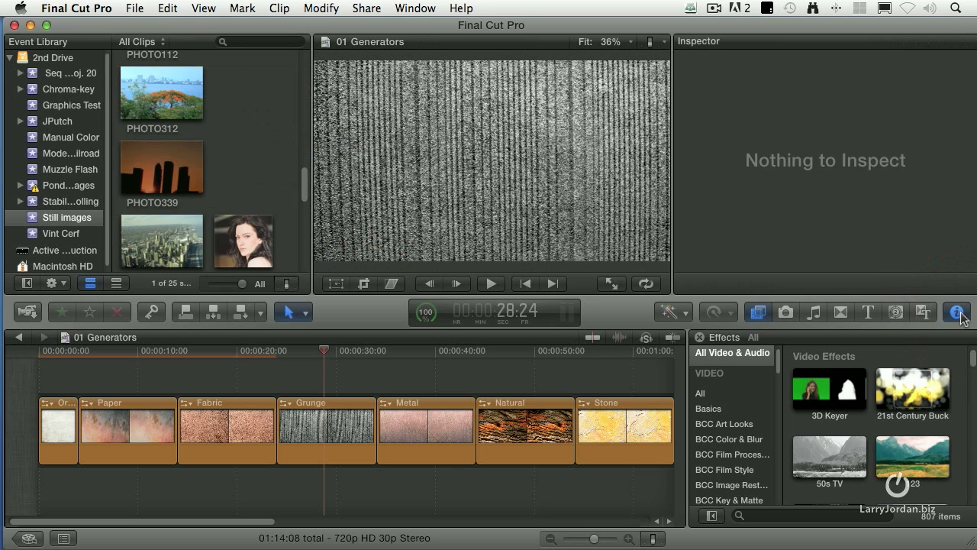
left_click(321, 443)
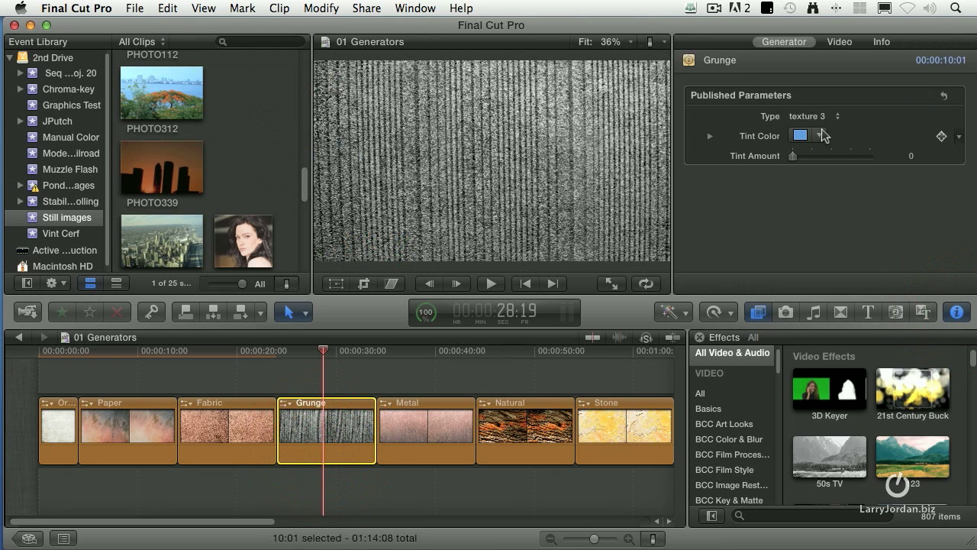
left_click(813, 116)
left_click(821, 131)
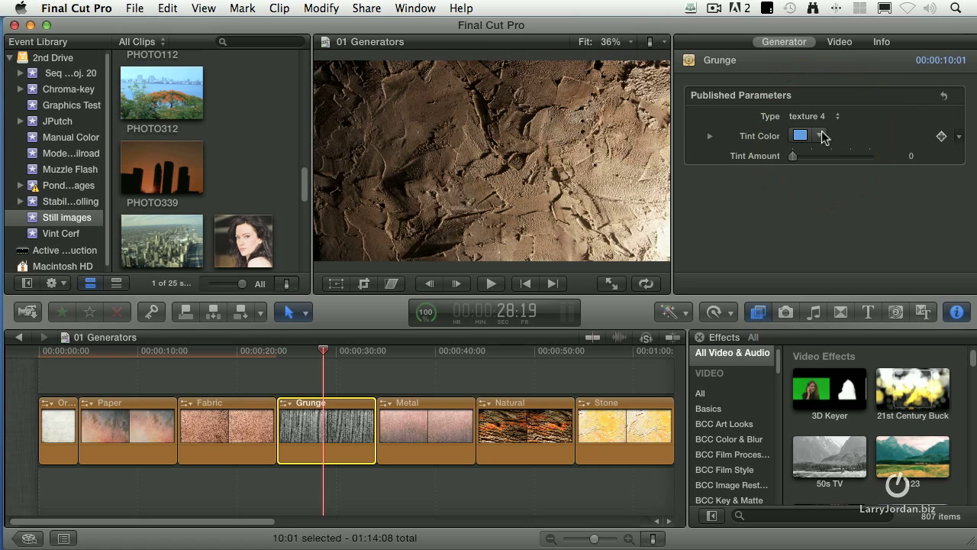
- Try Grunge textures 6 and 8, then settle on texture 11
left_click(813, 116)
left_click(830, 142)
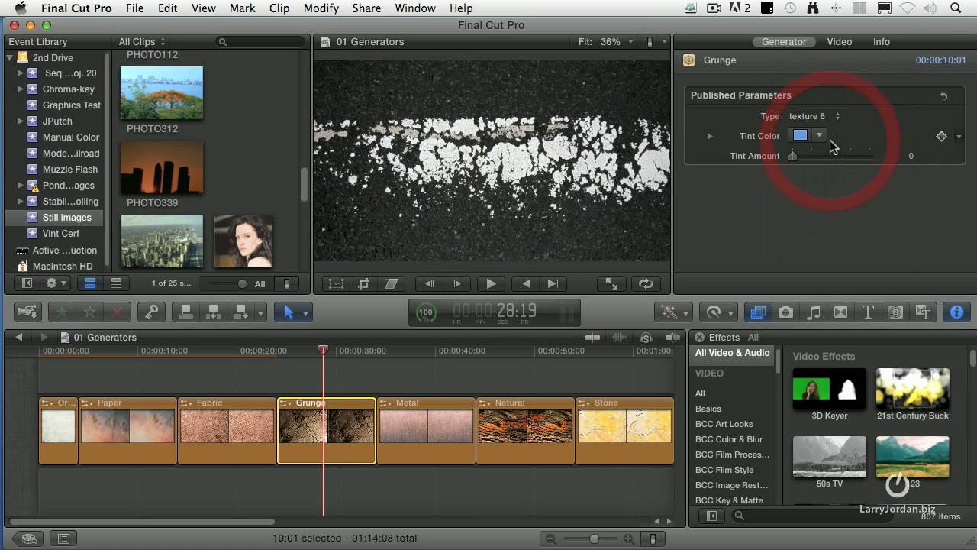
left_click(823, 119)
left_click(823, 142)
left_click(822, 116)
left_click(819, 152)
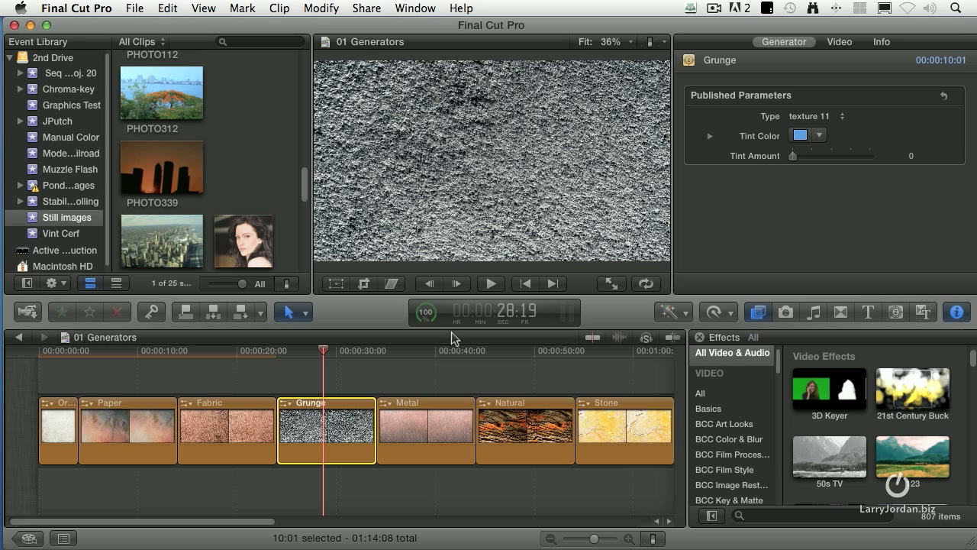
- Preview the Metal, Natural bark and Stone backgrounds in the viewer
left_click(435, 352)
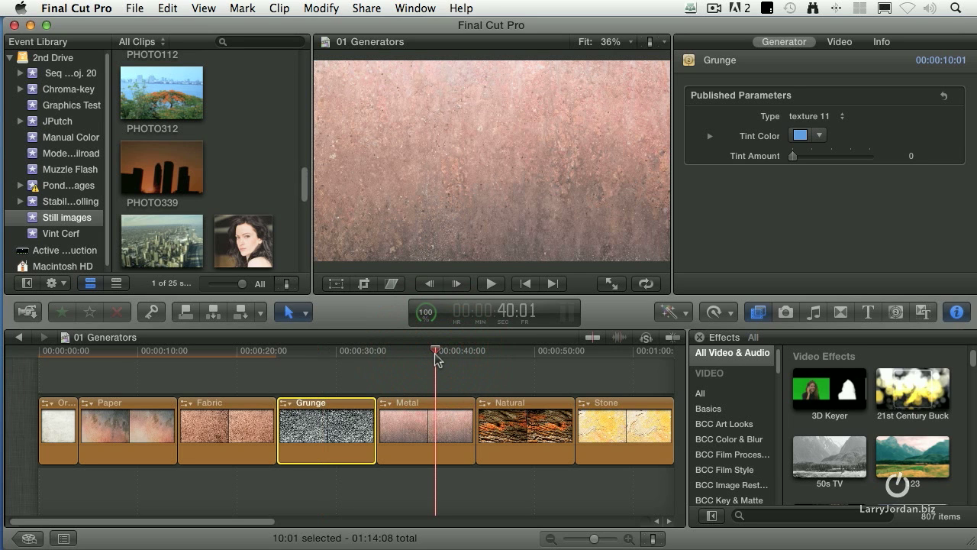
left_click(530, 353)
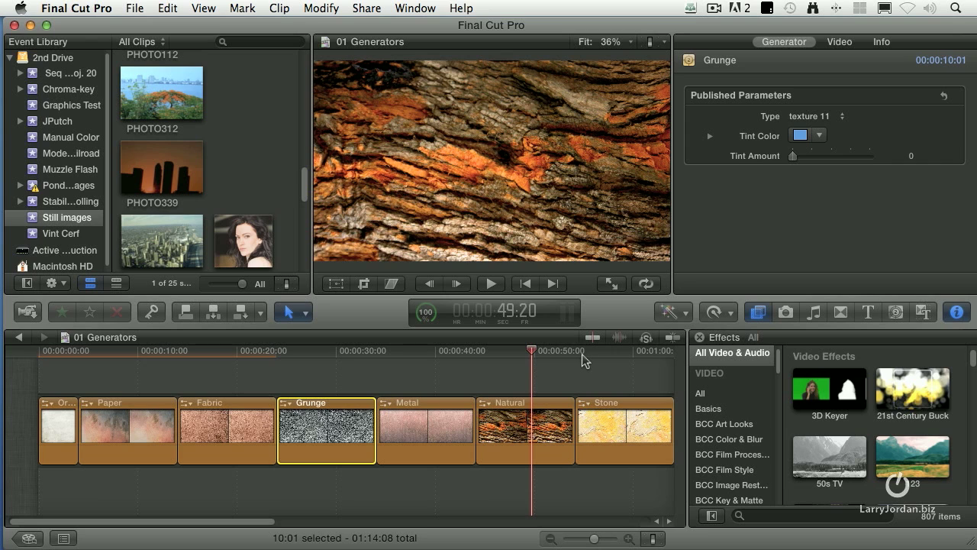
left_click(631, 357)
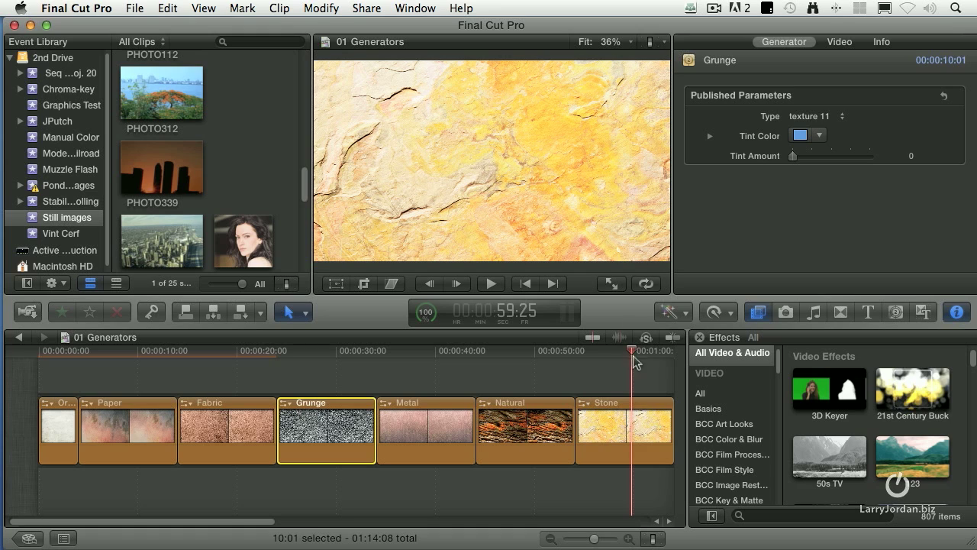